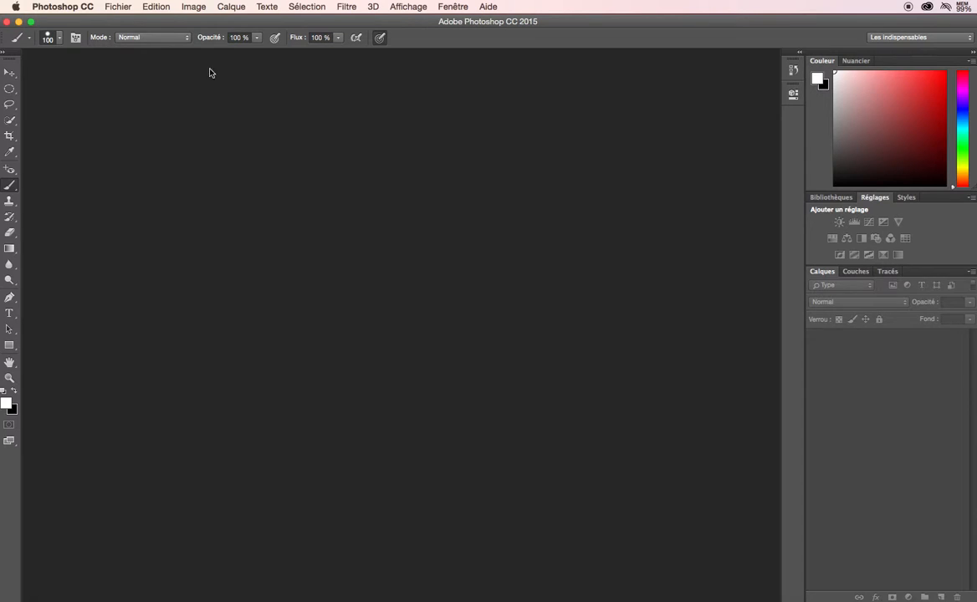
- Open imagedepart06_1.jpg and imagedepart06_2.jpg together, converting the document colours to the RGB working space
{"action": "left_click", "coordinate": [118, 7]}
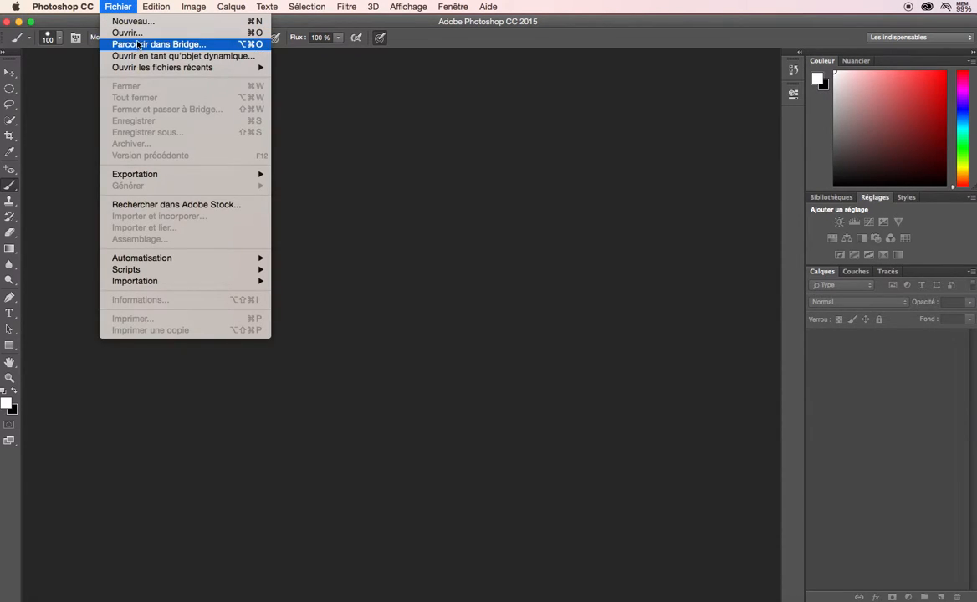
{"action": "left_click", "coordinate": [137, 38]}
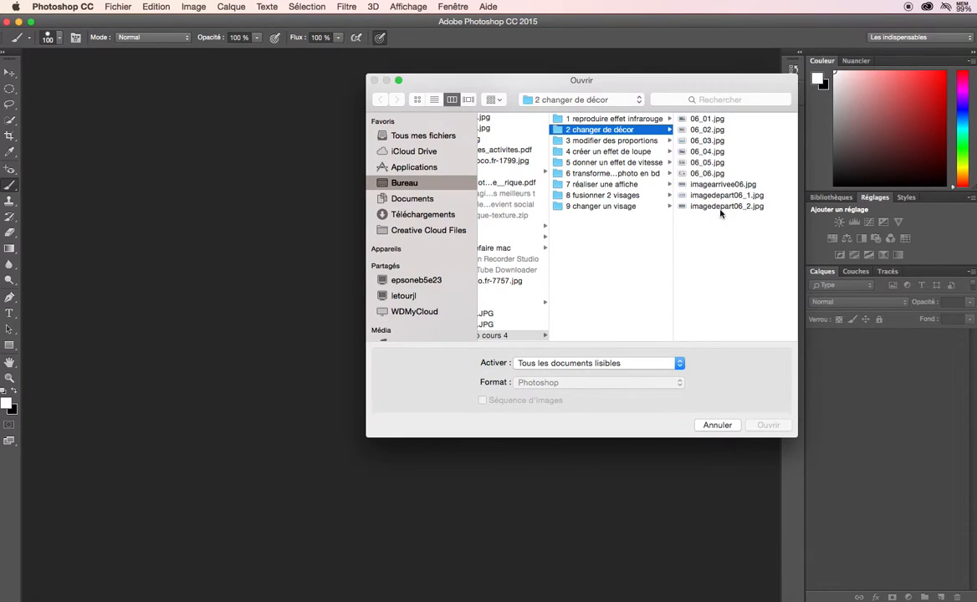
{"action": "left_click_drag", "start_coordinate": [718, 247], "coordinate": [704, 198]}
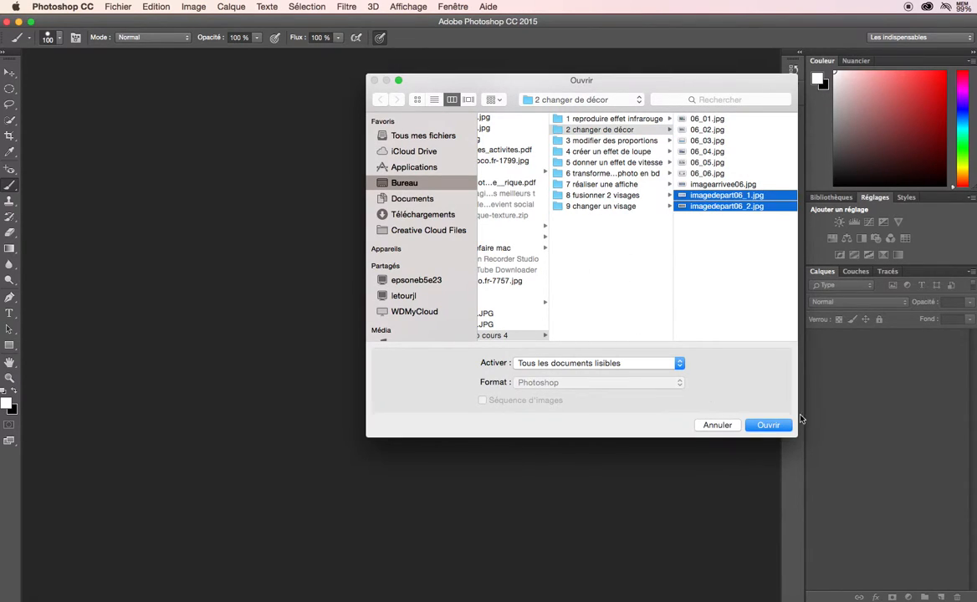
{"action": "left_click", "coordinate": [768, 426]}
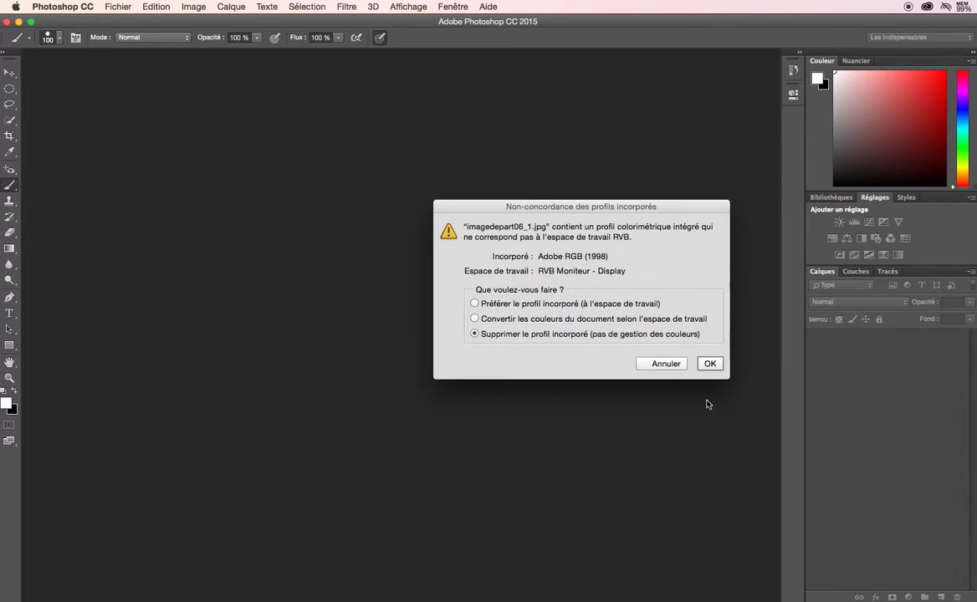
{"action": "left_click", "coordinate": [710, 364]}
{"action": "left_click", "coordinate": [527, 320]}
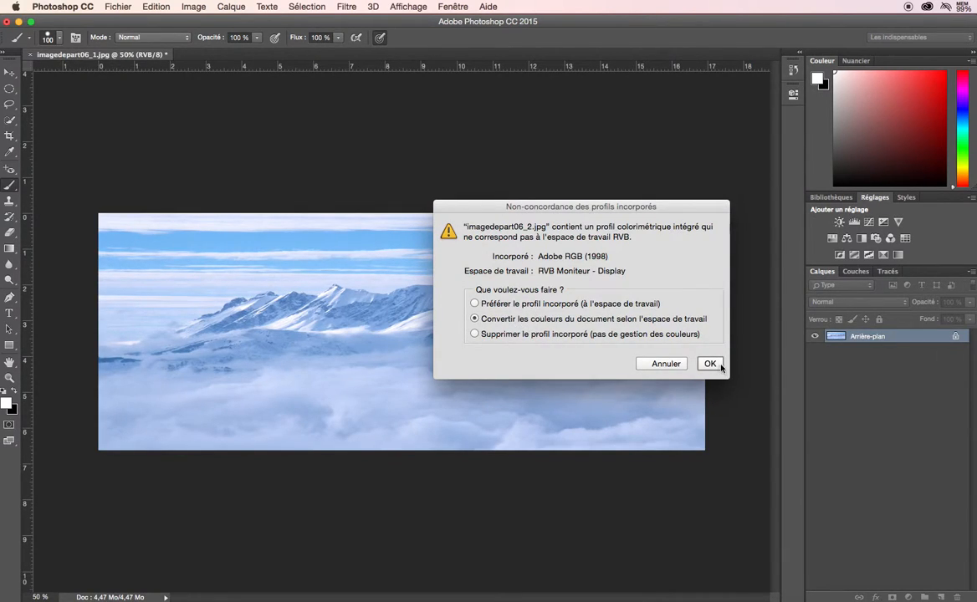
{"action": "left_click", "coordinate": [710, 364]}
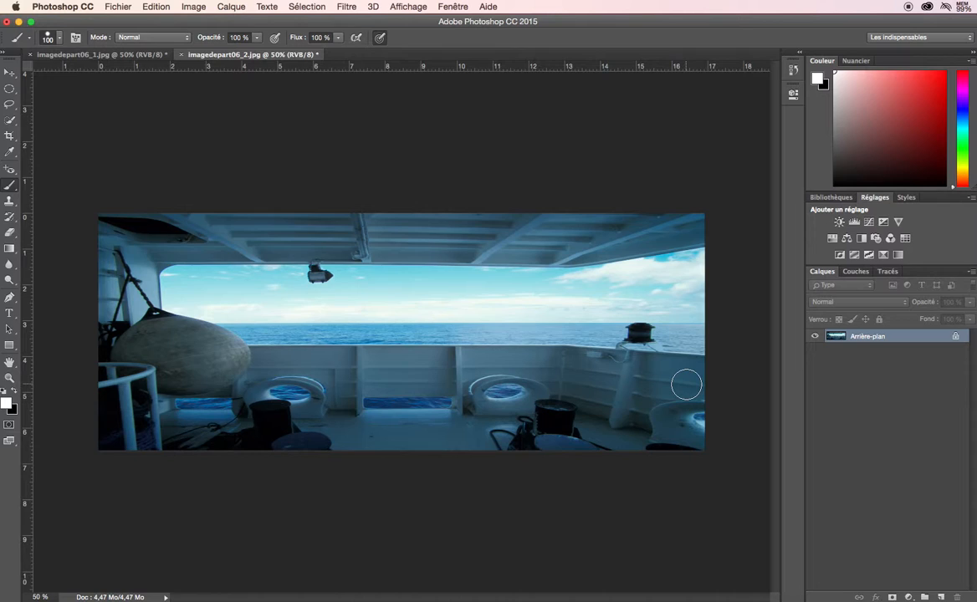
- Arrange the two open image windows side by side using the Juxtaposer layout
{"action": "left_click", "coordinate": [441, 7]}
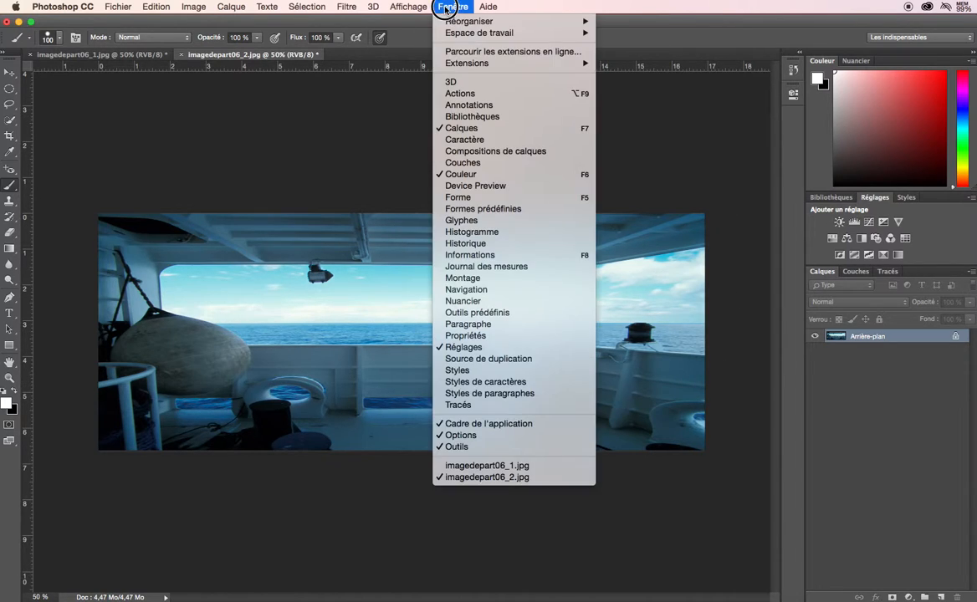
{"action": "mouse_move", "coordinate": [458, 23]}
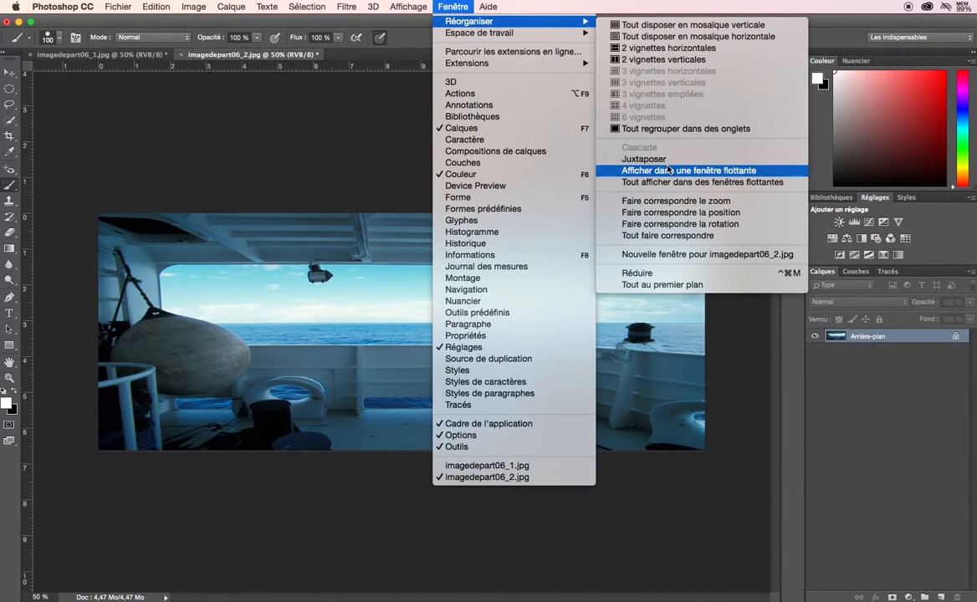
{"action": "left_click", "coordinate": [640, 159]}
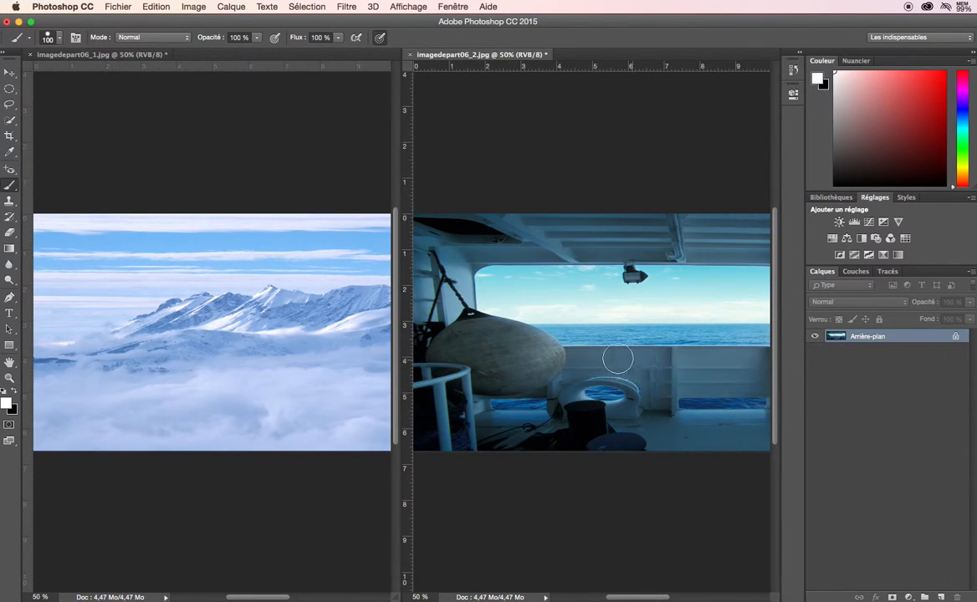
- Copy the ship image's Arrière-plan layer into imagedepart06_1.jpg and close imagedepart06_2.jpg
{"action": "left_click", "coordinate": [858, 337]}
{"action": "left_click_drag", "start_coordinate": [858, 338], "coordinate": [240, 373]}
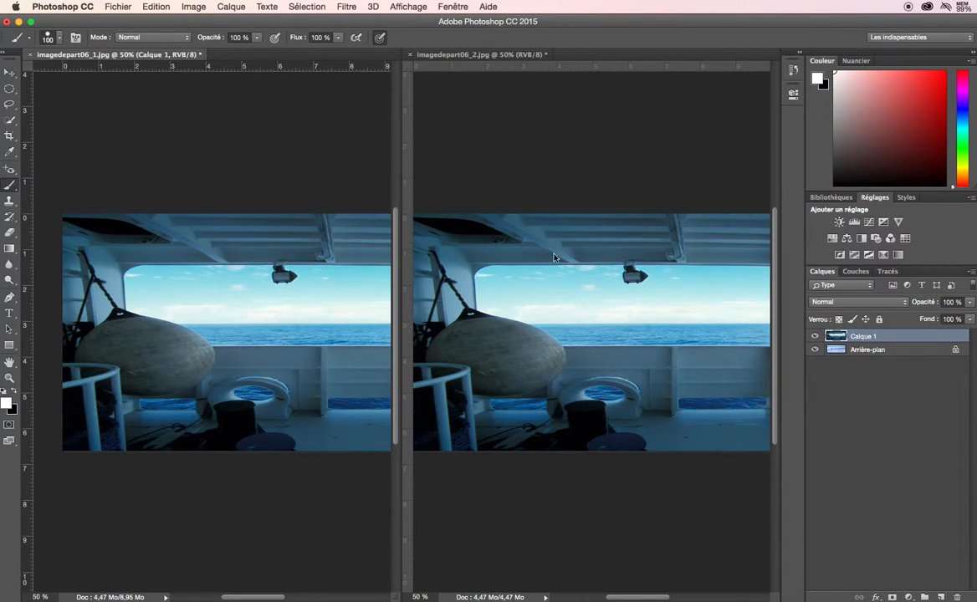
{"action": "left_click", "coordinate": [410, 55]}
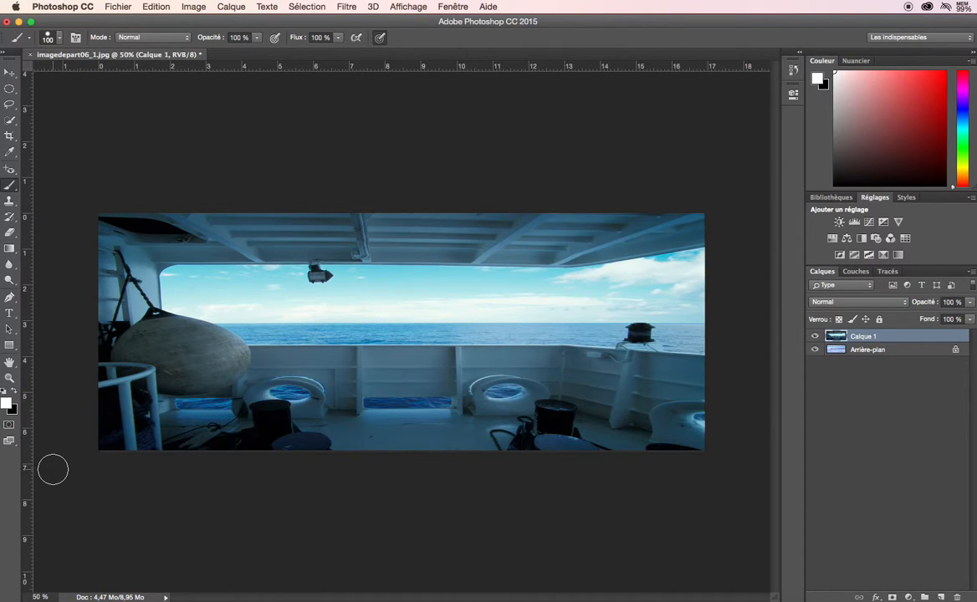
- Add a layer mask to Calque 1 and choose the Brush tool
{"action": "left_click", "coordinate": [893, 597]}
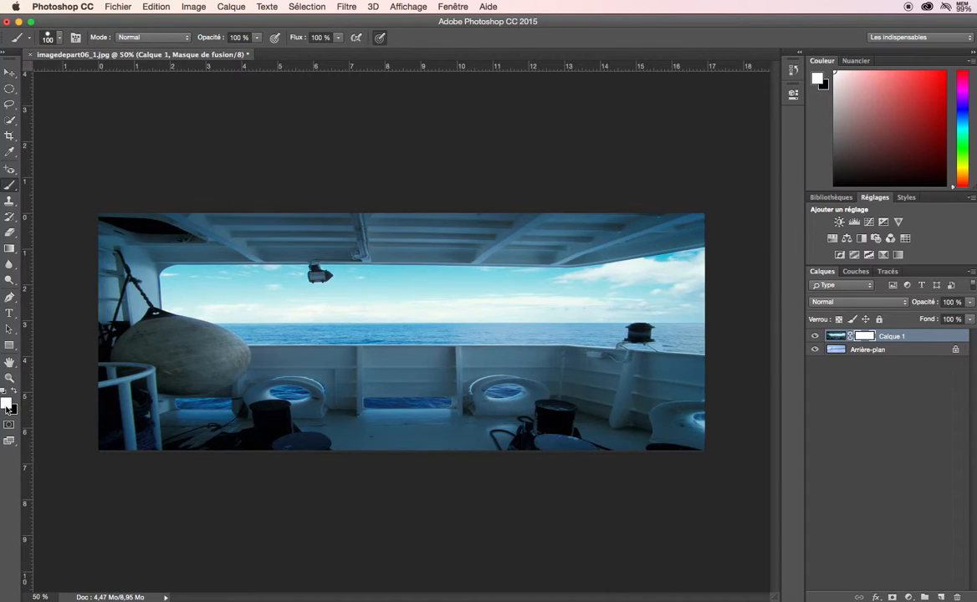
{"action": "left_click", "coordinate": [36, 597]}
{"action": "type", "text": "200"}
{"action": "key", "text": "Return"}
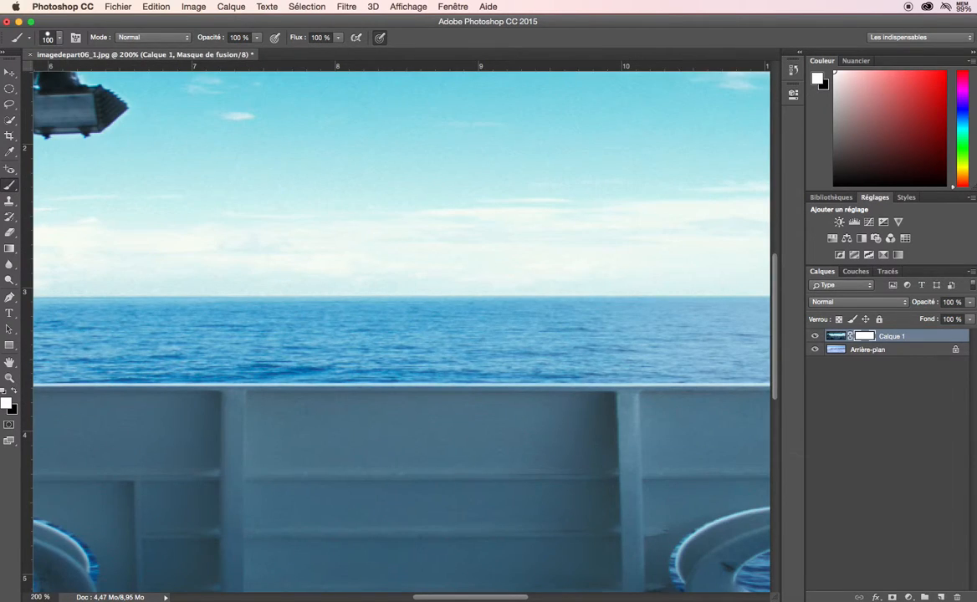
{"action": "scroll", "coordinate": [234, 429], "scroll_direction": "up", "scroll_amount": 1}
{"action": "scroll", "coordinate": [233, 429], "scroll_direction": "up", "scroll_amount": 10}
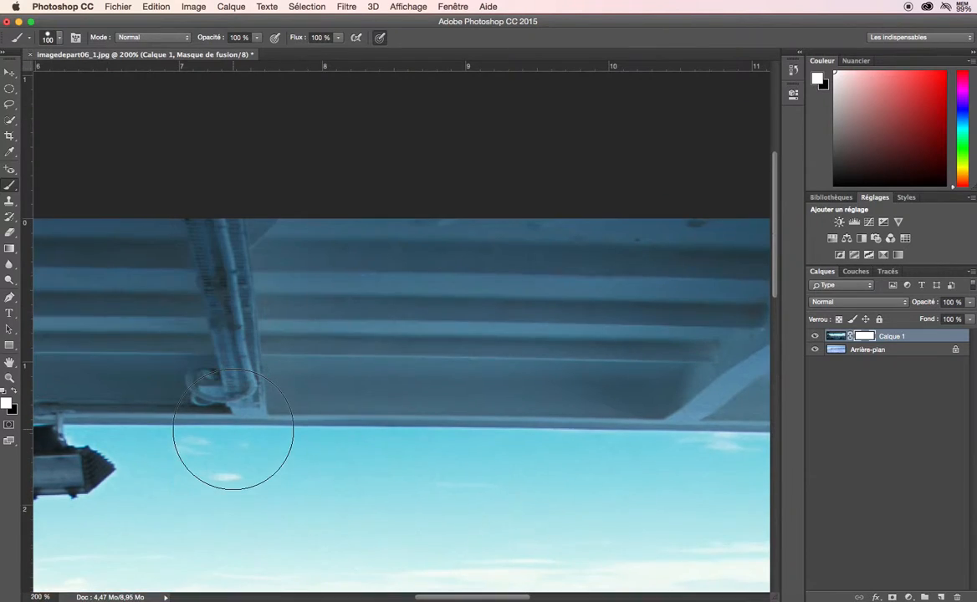
{"action": "scroll", "coordinate": [234, 429], "scroll_direction": "down", "scroll_amount": 6}
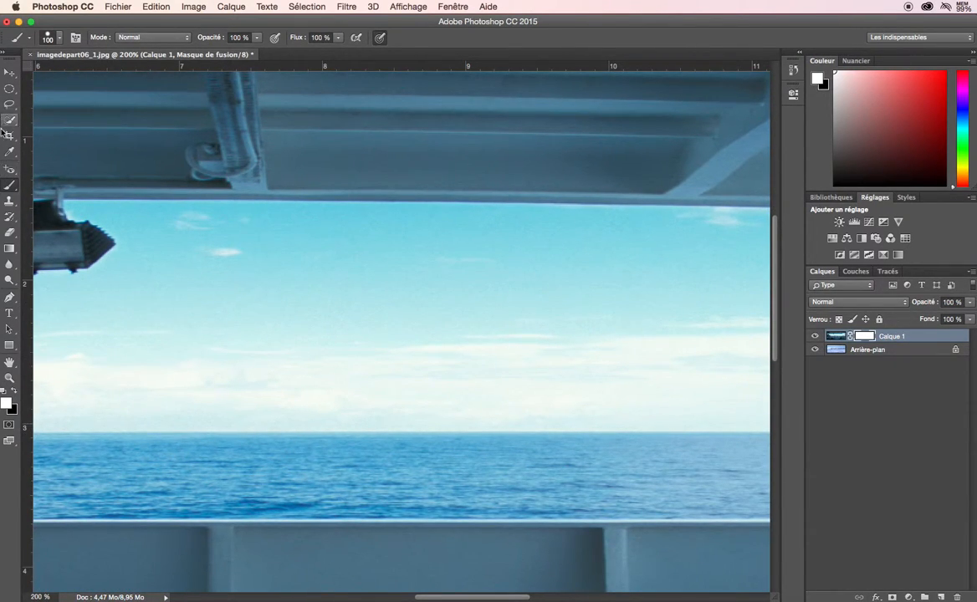
{"action": "right_click", "coordinate": [10, 188]}
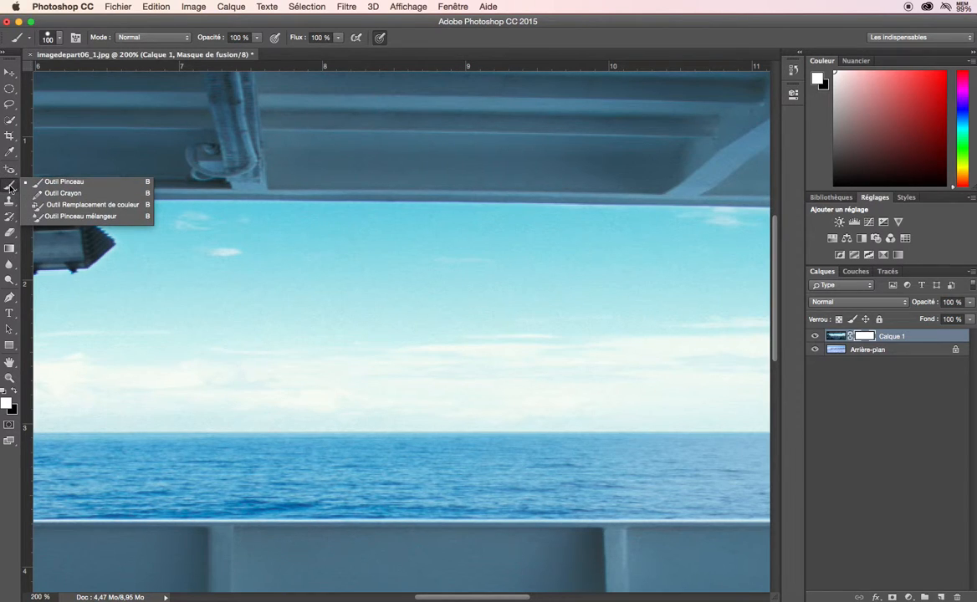
{"action": "left_click", "coordinate": [47, 183]}
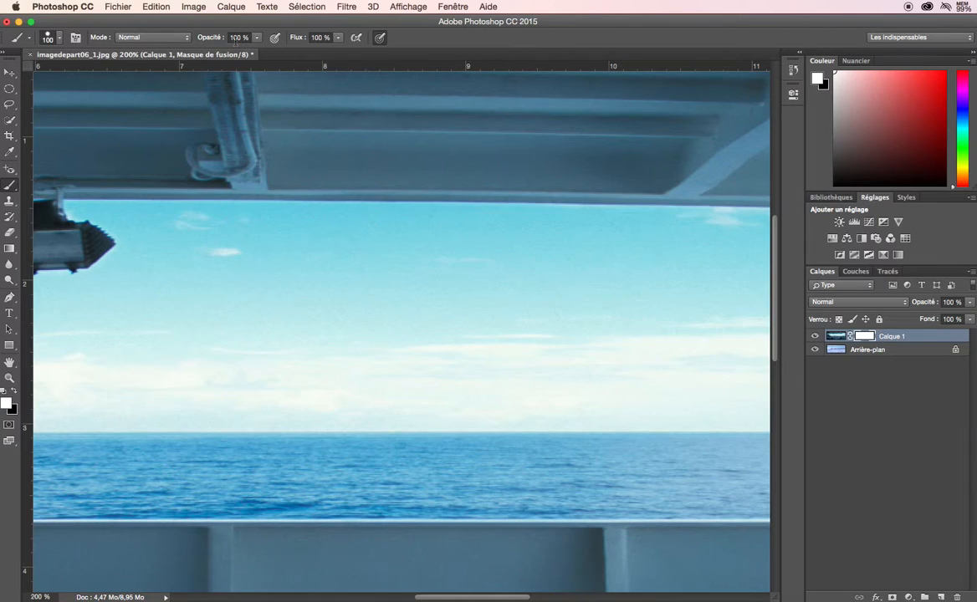
- Set the brush size to 45 px
{"action": "scroll", "coordinate": [236, 40], "scroll_direction": "right", "scroll_amount": 1}
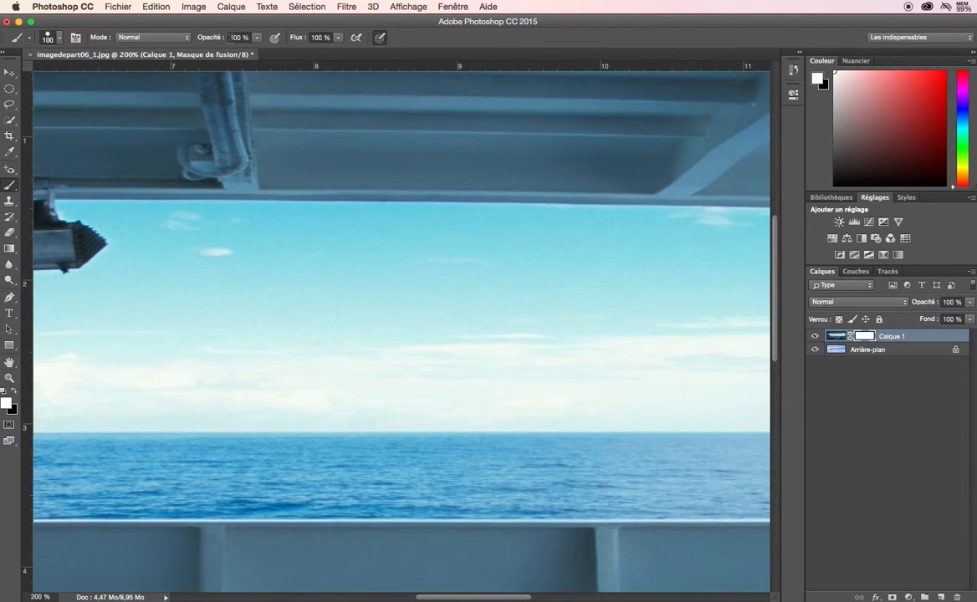
{"action": "left_click", "coordinate": [59, 39]}
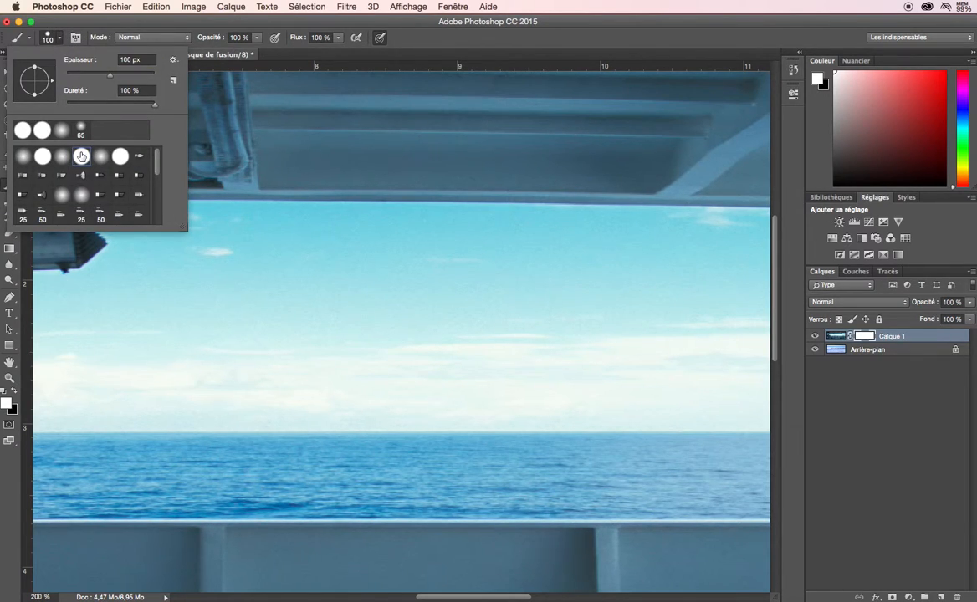
{"action": "double_click", "coordinate": [123, 59]}
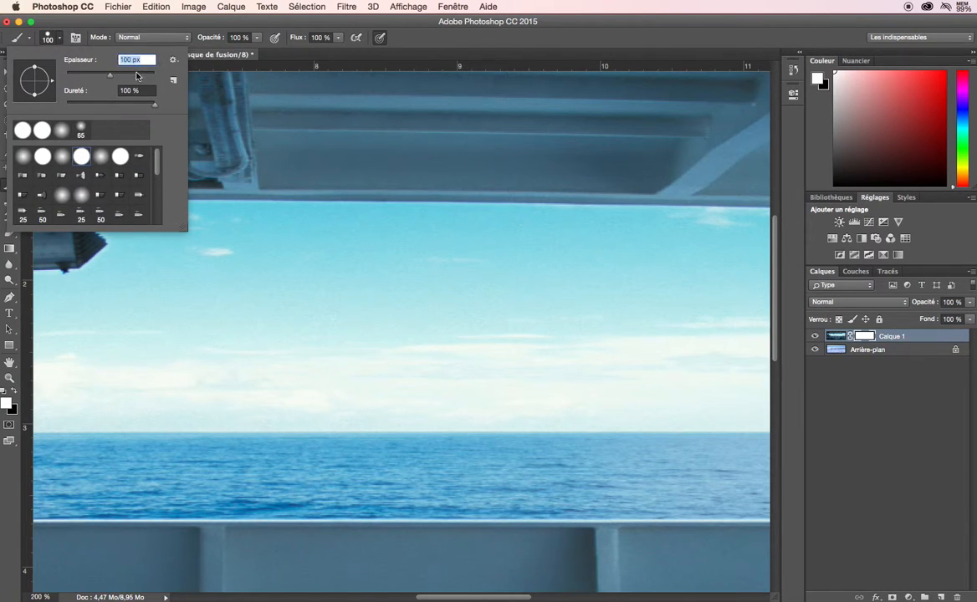
{"action": "type", "text": "45"}
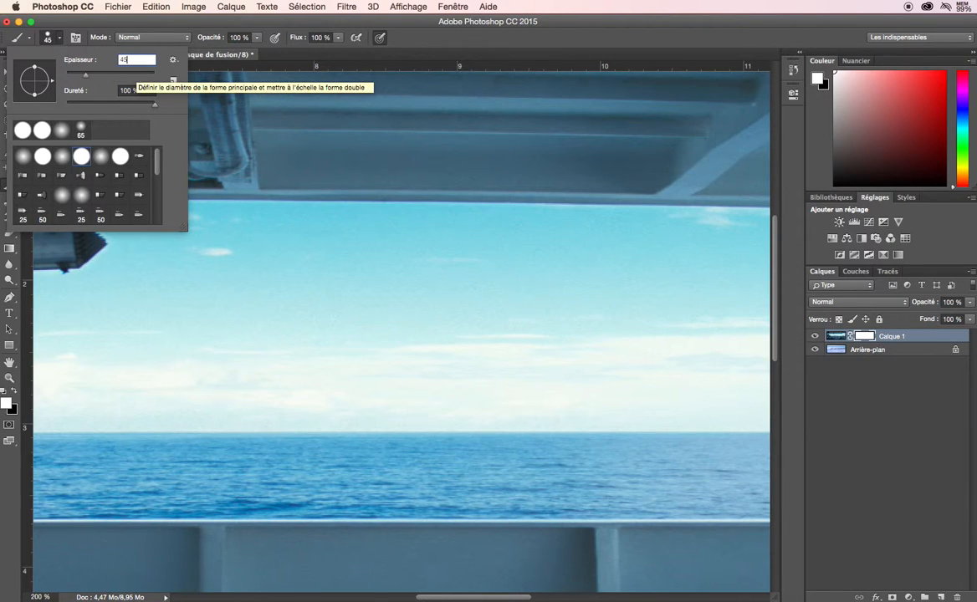
{"action": "key", "text": "Return"}
{"action": "scroll", "coordinate": [151, 125], "scroll_direction": "right", "scroll_amount": 2}
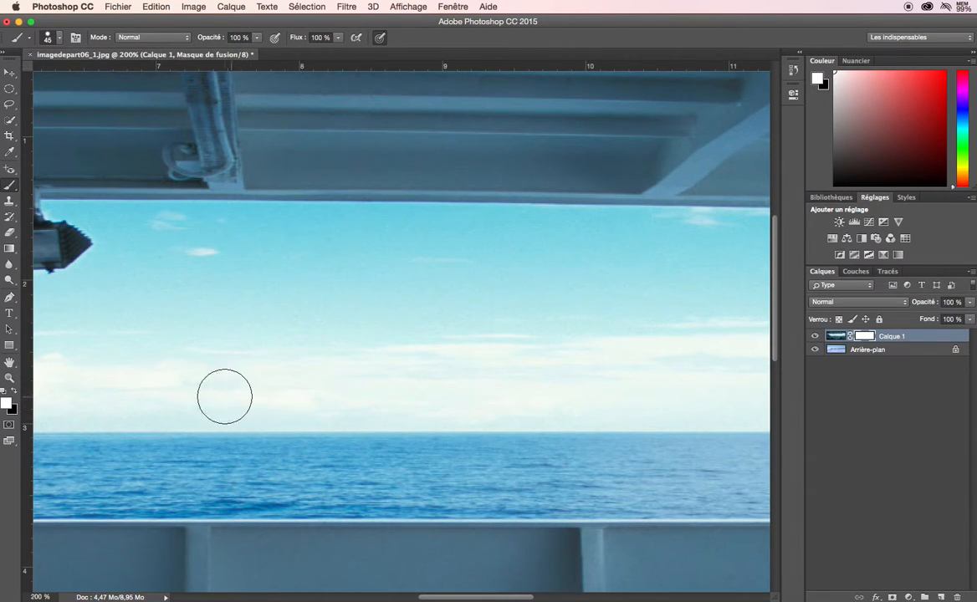
- Make black the foreground colour and paint on Calque 1's mask in the middle of the ship's opening to reveal the mountains
{"action": "left_click", "coordinate": [13, 392]}
{"action": "left_click", "coordinate": [15, 394]}
{"action": "scroll", "coordinate": [15, 394], "scroll_direction": "up", "scroll_amount": 1}
{"action": "mouse_move", "coordinate": [285, 418]}
{"action": "left_mouse_down"}
{"action": "mouse_move", "coordinate": [427, 413]}
{"action": "mouse_move", "coordinate": [258, 395]}
{"action": "mouse_move", "coordinate": [446, 390]}
{"action": "mouse_move", "coordinate": [265, 352]}
{"action": "mouse_move", "coordinate": [378, 342]}
{"action": "mouse_move", "coordinate": [402, 319]}
{"action": "mouse_move", "coordinate": [273, 290]}
{"action": "mouse_move", "coordinate": [446, 320]}
{"action": "mouse_move", "coordinate": [451, 376]}
{"action": "mouse_move", "coordinate": [505, 399]}
{"action": "mouse_move", "coordinate": [407, 413]}
{"action": "mouse_move", "coordinate": [509, 358]}
{"action": "mouse_move", "coordinate": [579, 398]}
{"action": "mouse_move", "coordinate": [431, 411]}
{"action": "mouse_move", "coordinate": [534, 402]}
{"action": "mouse_move", "coordinate": [430, 446]}
{"action": "mouse_move", "coordinate": [362, 418]}
{"action": "mouse_move", "coordinate": [397, 366]}
{"action": "mouse_move", "coordinate": [544, 359]}
{"action": "mouse_move", "coordinate": [604, 385]}
{"action": "mouse_move", "coordinate": [625, 420]}
{"action": "mouse_move", "coordinate": [587, 383]}
{"action": "mouse_move", "coordinate": [686, 364]}
{"action": "mouse_move", "coordinate": [559, 362]}
{"action": "mouse_move", "coordinate": [525, 291]}
{"action": "mouse_move", "coordinate": [449, 332]}
{"action": "mouse_move", "coordinate": [369, 312]}
{"action": "mouse_move", "coordinate": [183, 306]}
{"action": "mouse_move", "coordinate": [208, 346]}
{"action": "mouse_move", "coordinate": [272, 363]}
{"action": "mouse_move", "coordinate": [223, 375]}
{"action": "mouse_move", "coordinate": [269, 389]}
{"action": "mouse_move", "coordinate": [201, 405]}
{"action": "mouse_move", "coordinate": [277, 428]}
{"action": "left_mouse_up"}
{"action": "scroll", "coordinate": [288, 430], "scroll_direction": "up", "scroll_amount": 1}
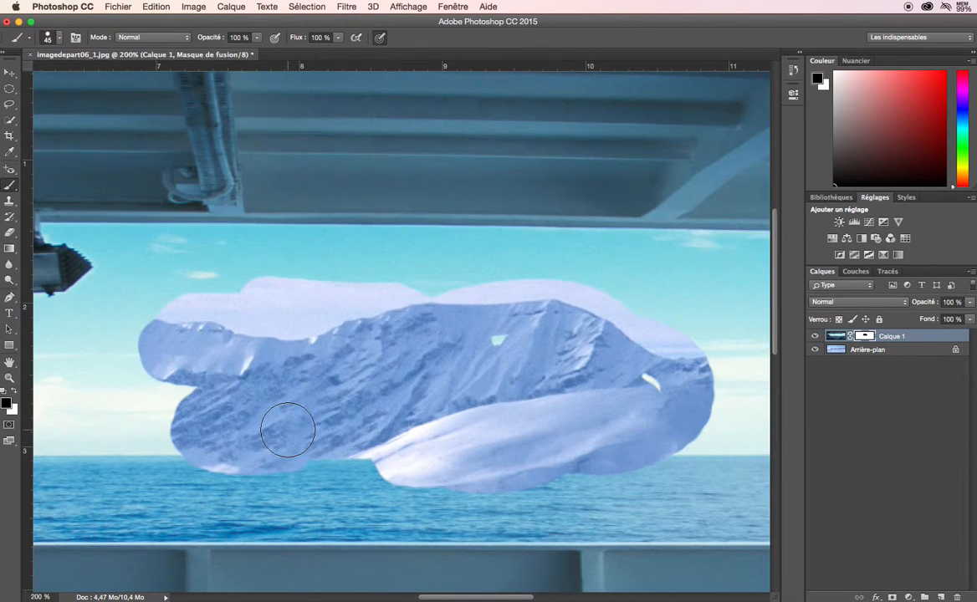
- Paint a vertical black mask stroke from the mountains down over the ship's wall and undo it
{"action": "scroll", "coordinate": [288, 430], "scroll_direction": "up", "scroll_amount": 8}
{"action": "scroll", "coordinate": [374, 411], "scroll_direction": "down", "scroll_amount": 8}
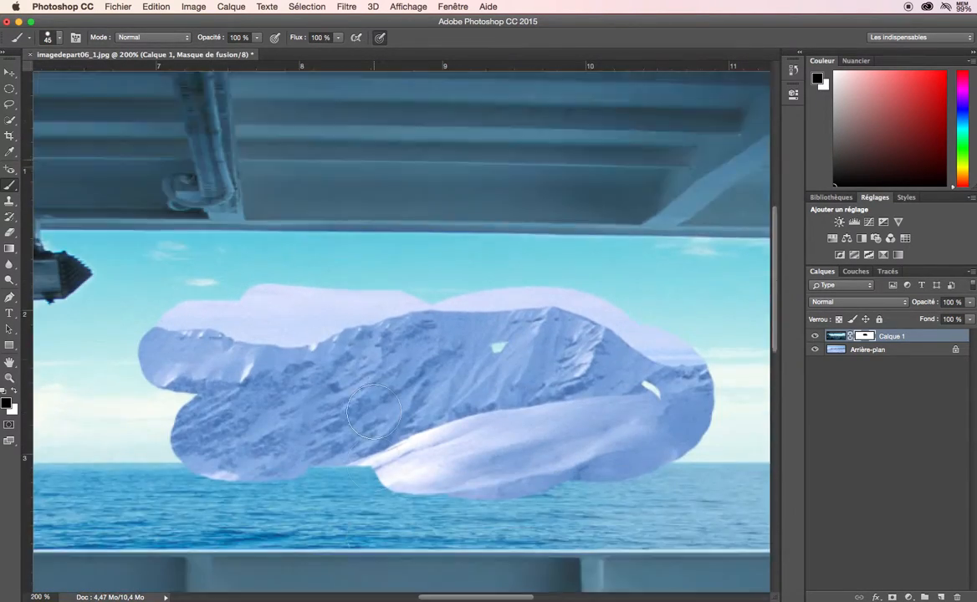
{"action": "scroll", "coordinate": [374, 412], "scroll_direction": "down", "scroll_amount": 5}
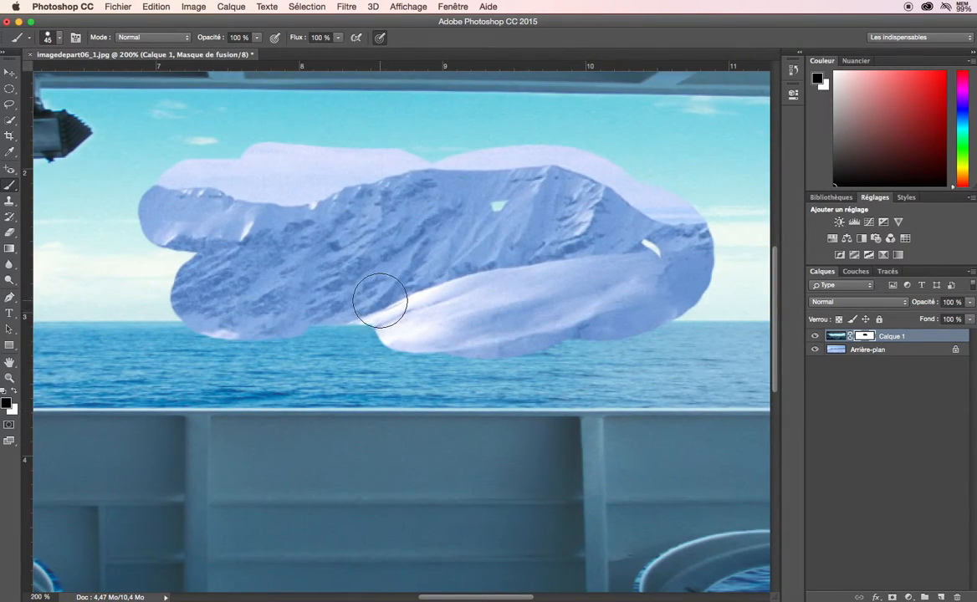
{"action": "left_click_drag", "start_coordinate": [380, 302], "coordinate": [384, 492]}
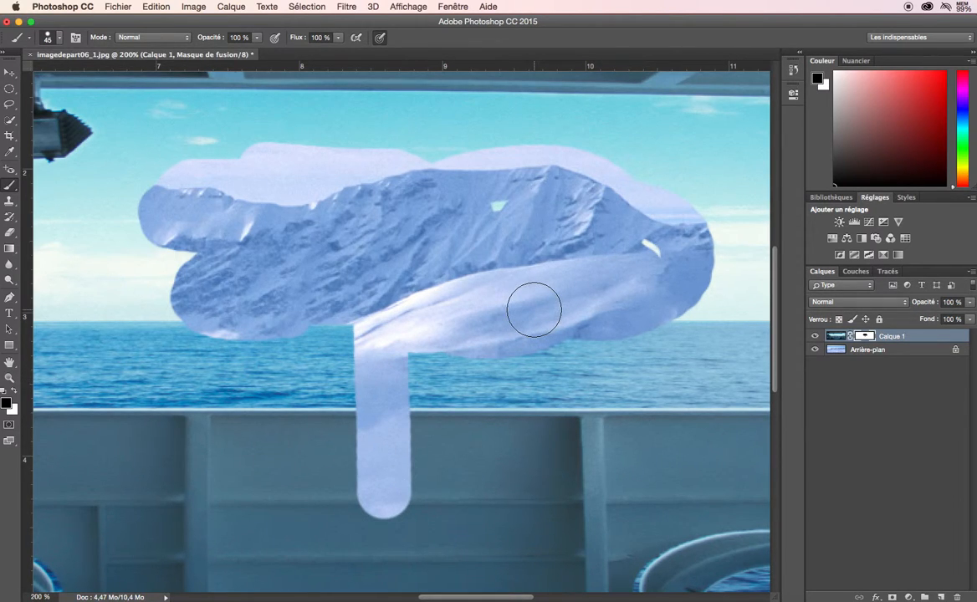
{"action": "scroll", "coordinate": [534, 309], "scroll_direction": "right", "scroll_amount": 1}
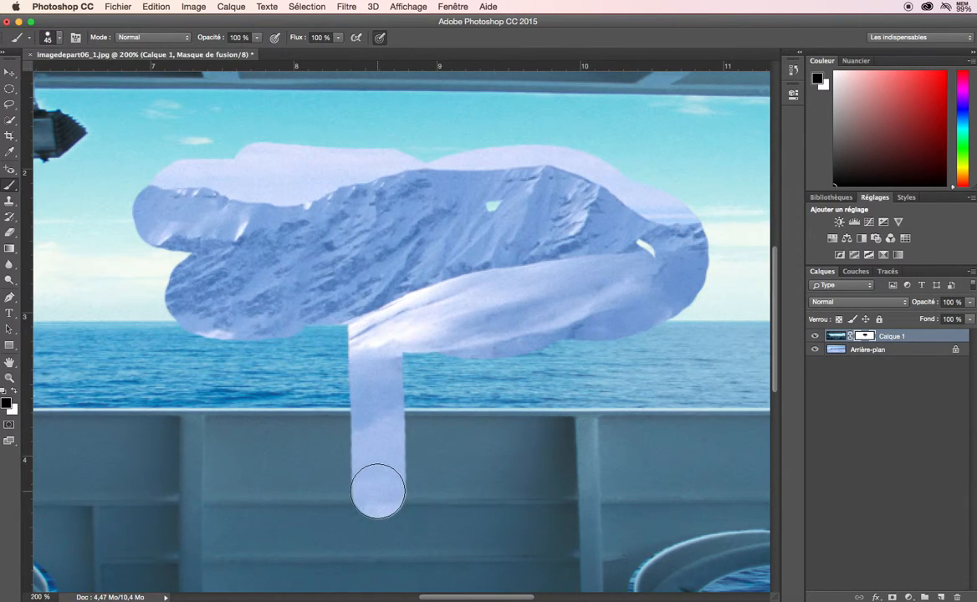
{"action": "left_click", "coordinate": [151, 8]}
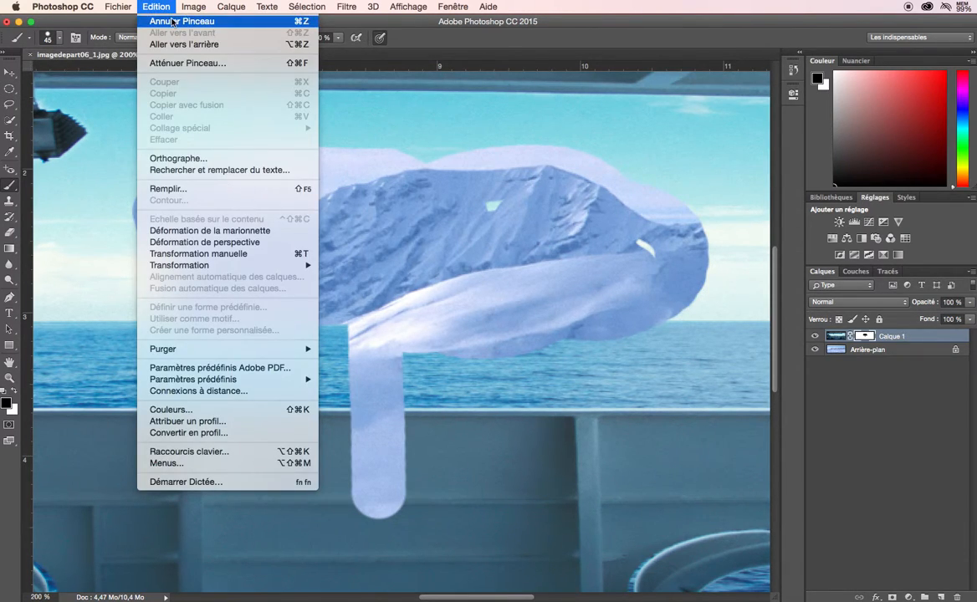
{"action": "left_click", "coordinate": [173, 21]}
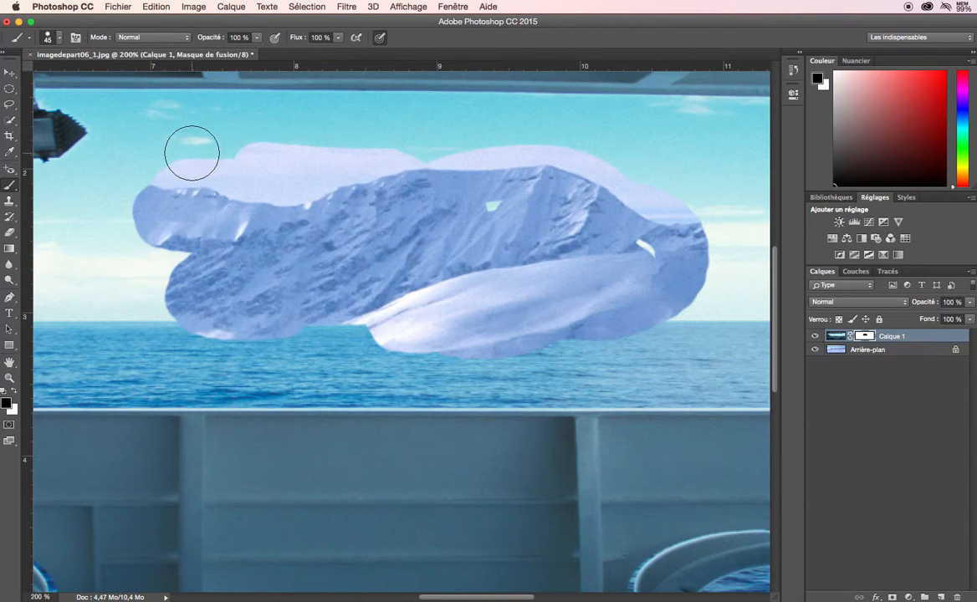
- Paint two black mask strokes down over the ship's wall, then restore the wall by painting over them in white
{"action": "left_click_drag", "start_coordinate": [302, 327], "coordinate": [303, 515]}
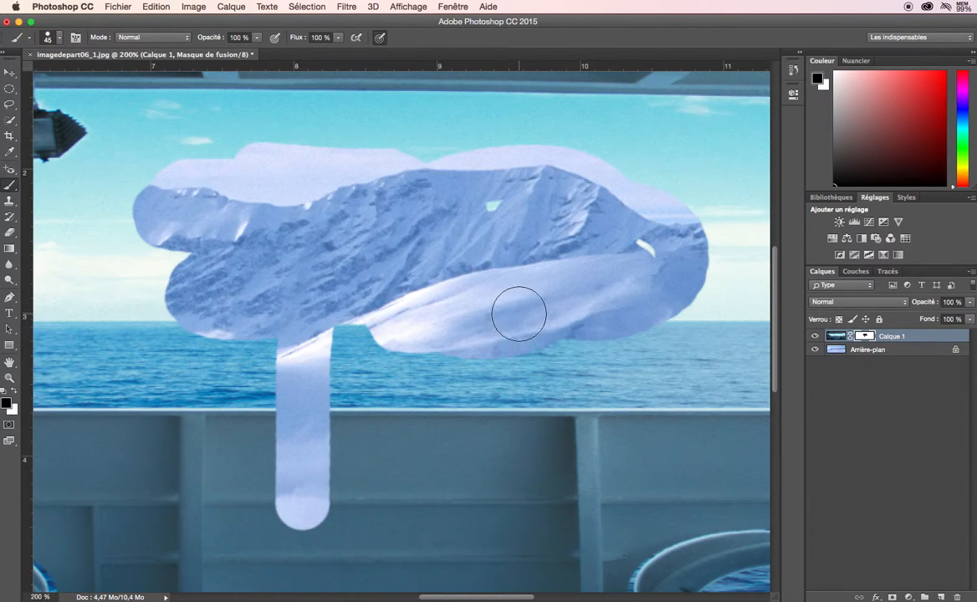
{"action": "left_click_drag", "start_coordinate": [517, 312], "coordinate": [481, 510]}
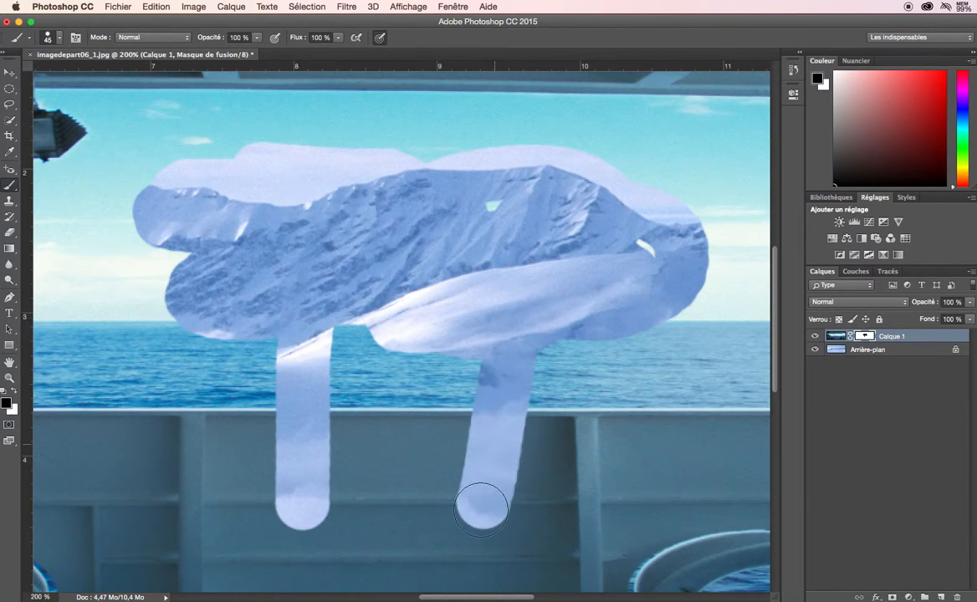
{"action": "left_click", "coordinate": [13, 393]}
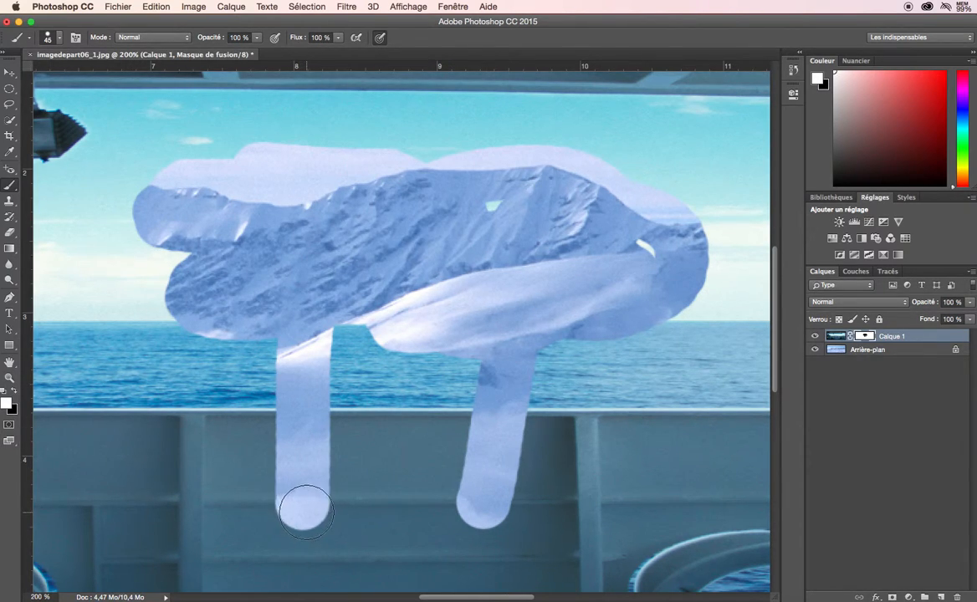
{"action": "left_click_drag", "start_coordinate": [257, 515], "coordinate": [225, 515]}
{"action": "mouse_move", "coordinate": [363, 501]}
{"action": "left_mouse_down"}
{"action": "mouse_move", "coordinate": [327, 479]}
{"action": "mouse_move", "coordinate": [226, 465]}
{"action": "mouse_move", "coordinate": [337, 463]}
{"action": "mouse_move", "coordinate": [518, 517]}
{"action": "mouse_move", "coordinate": [452, 520]}
{"action": "mouse_move", "coordinate": [574, 517]}
{"action": "mouse_move", "coordinate": [420, 503]}
{"action": "mouse_move", "coordinate": [499, 487]}
{"action": "mouse_move", "coordinate": [512, 470]}
{"action": "mouse_move", "coordinate": [469, 458]}
{"action": "mouse_move", "coordinate": [526, 446]}
{"action": "mouse_move", "coordinate": [470, 439]}
{"action": "mouse_move", "coordinate": [517, 442]}
{"action": "left_mouse_up"}
{"action": "mouse_move", "coordinate": [330, 441]}
{"action": "left_mouse_down"}
{"action": "mouse_move", "coordinate": [267, 439]}
{"action": "mouse_move", "coordinate": [323, 435]}
{"action": "left_mouse_up"}
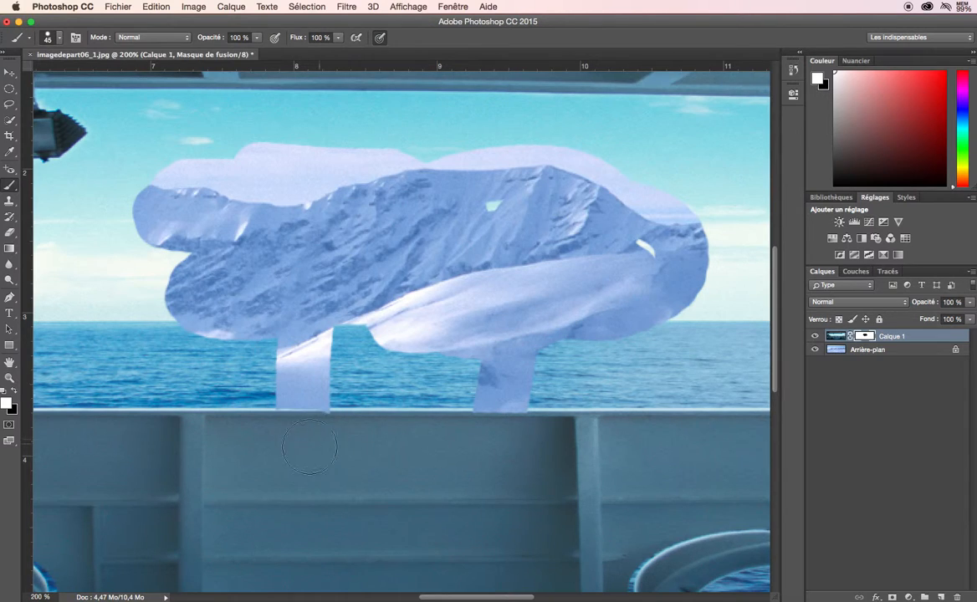
- Paint the mask in black across the sky and sea around the ceiling spotlight to reveal more mountains down to the railing
{"action": "left_click", "coordinate": [13, 393]}
{"action": "mouse_move", "coordinate": [104, 312]}
{"action": "left_mouse_down"}
{"action": "mouse_move", "coordinate": [239, 309]}
{"action": "mouse_move", "coordinate": [186, 330]}
{"action": "mouse_move", "coordinate": [312, 309]}
{"action": "left_mouse_up"}
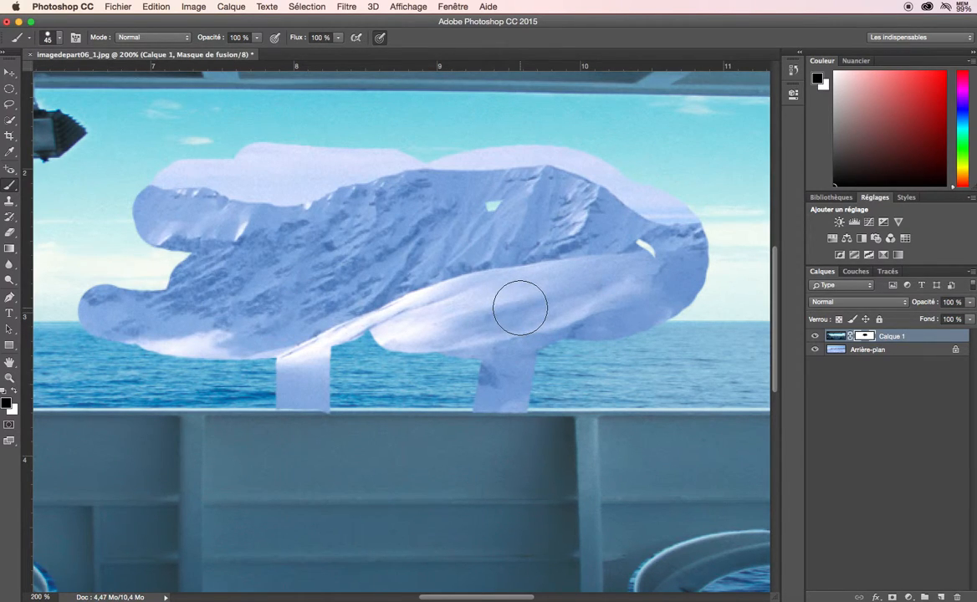
{"action": "scroll", "coordinate": [519, 309], "scroll_direction": "left", "scroll_amount": 10}
{"action": "left_click", "coordinate": [235, 273]}
{"action": "mouse_move", "coordinate": [235, 273]}
{"action": "left_mouse_down"}
{"action": "mouse_move", "coordinate": [539, 301]}
{"action": "mouse_move", "coordinate": [533, 321]}
{"action": "mouse_move", "coordinate": [178, 331]}
{"action": "mouse_move", "coordinate": [348, 360]}
{"action": "mouse_move", "coordinate": [592, 366]}
{"action": "mouse_move", "coordinate": [350, 328]}
{"action": "mouse_move", "coordinate": [464, 245]}
{"action": "mouse_move", "coordinate": [321, 208]}
{"action": "mouse_move", "coordinate": [423, 211]}
{"action": "mouse_move", "coordinate": [369, 200]}
{"action": "mouse_move", "coordinate": [410, 172]}
{"action": "mouse_move", "coordinate": [420, 136]}
{"action": "mouse_move", "coordinate": [506, 148]}
{"action": "mouse_move", "coordinate": [529, 170]}
{"action": "mouse_move", "coordinate": [468, 188]}
{"action": "mouse_move", "coordinate": [558, 192]}
{"action": "mouse_move", "coordinate": [634, 169]}
{"action": "mouse_move", "coordinate": [507, 121]}
{"action": "mouse_move", "coordinate": [685, 122]}
{"action": "mouse_move", "coordinate": [589, 163]}
{"action": "mouse_move", "coordinate": [316, 239]}
{"action": "mouse_move", "coordinate": [180, 258]}
{"action": "mouse_move", "coordinate": [212, 267]}
{"action": "mouse_move", "coordinate": [146, 289]}
{"action": "mouse_move", "coordinate": [174, 296]}
{"action": "mouse_move", "coordinate": [118, 301]}
{"action": "mouse_move", "coordinate": [91, 322]}
{"action": "mouse_move", "coordinate": [100, 340]}
{"action": "mouse_move", "coordinate": [49, 320]}
{"action": "mouse_move", "coordinate": [148, 359]}
{"action": "mouse_move", "coordinate": [282, 379]}
{"action": "mouse_move", "coordinate": [675, 378]}
{"action": "left_mouse_up"}
{"action": "mouse_move", "coordinate": [436, 290]}
{"action": "left_mouse_down"}
{"action": "mouse_move", "coordinate": [423, 266]}
{"action": "mouse_move", "coordinate": [333, 230]}
{"action": "mouse_move", "coordinate": [307, 248]}
{"action": "mouse_move", "coordinate": [448, 263]}
{"action": "mouse_move", "coordinate": [269, 265]}
{"action": "left_mouse_up"}
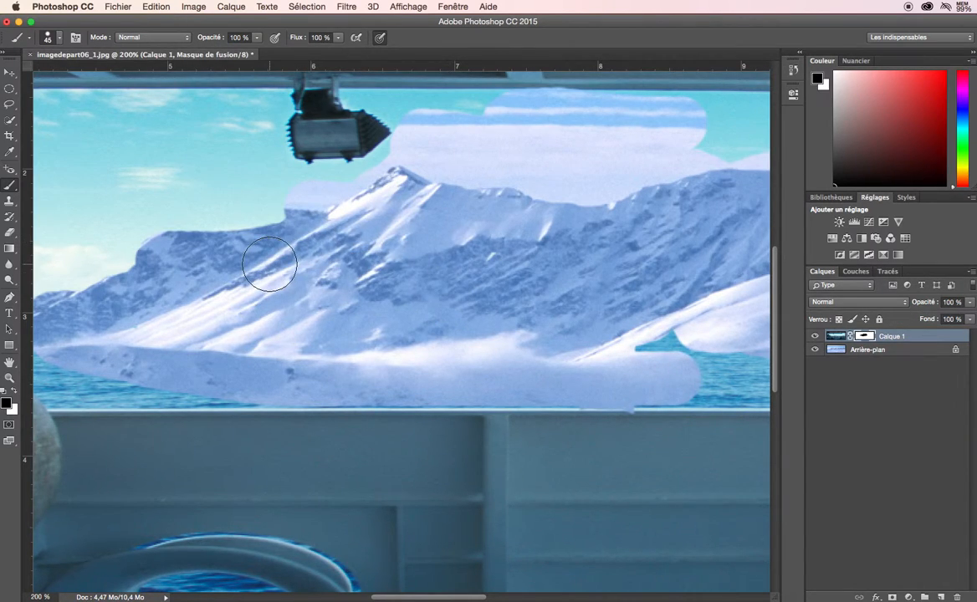
- Zoom the image out to 30 %
{"action": "scroll", "coordinate": [269, 265], "scroll_direction": "right", "scroll_amount": 2}
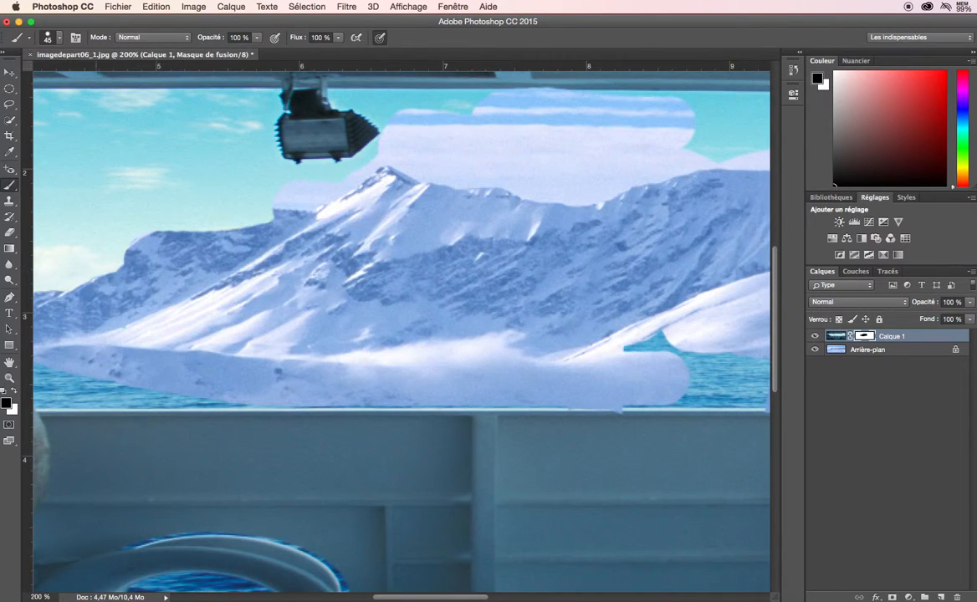
{"action": "left_click", "coordinate": [37, 596]}
{"action": "type", "text": "30"}
{"action": "key", "text": "Return"}
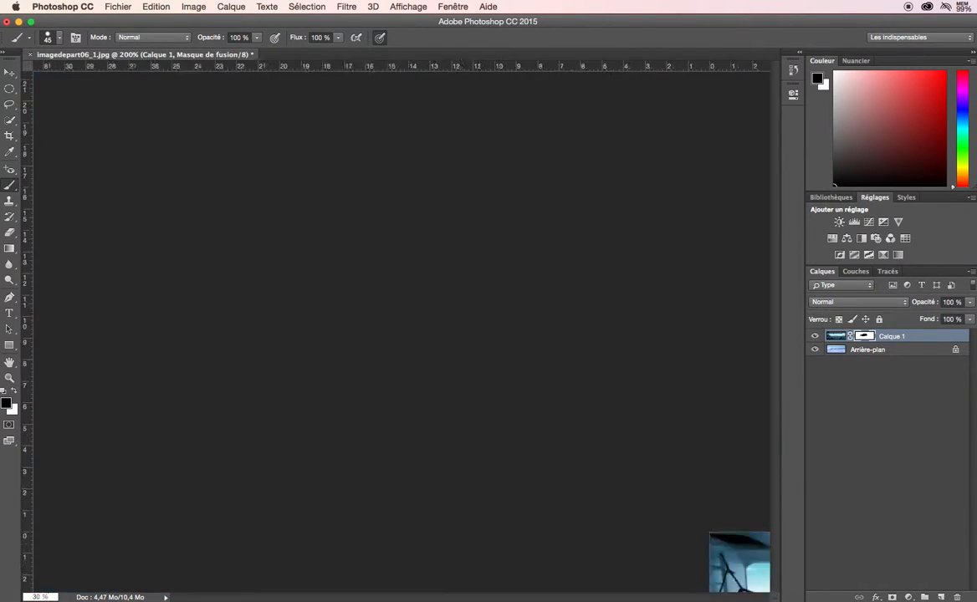